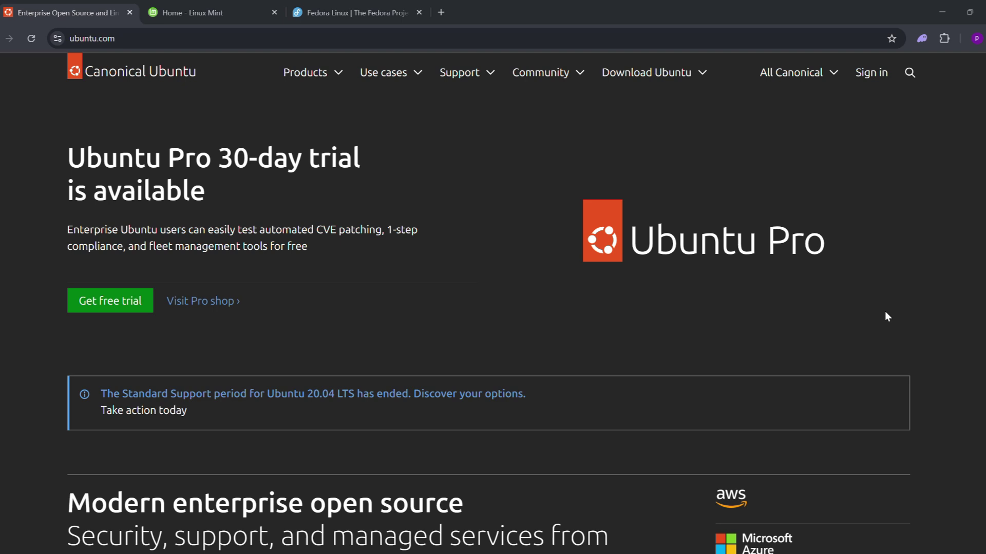
Select the word 'Ubuntu' in the heading, return to the page top, then bring up the Linux Mint tab.
mouse_move(670, 239)
left_mouse_down()
mouse_move(743, 248)
mouse_move(700, 199)
left_mouse_up()
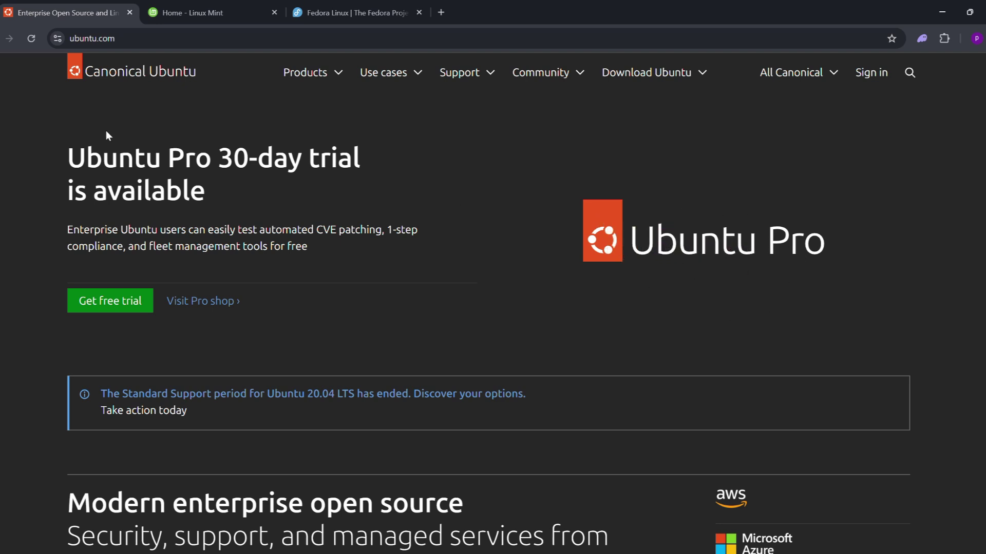
double_click(108, 157)
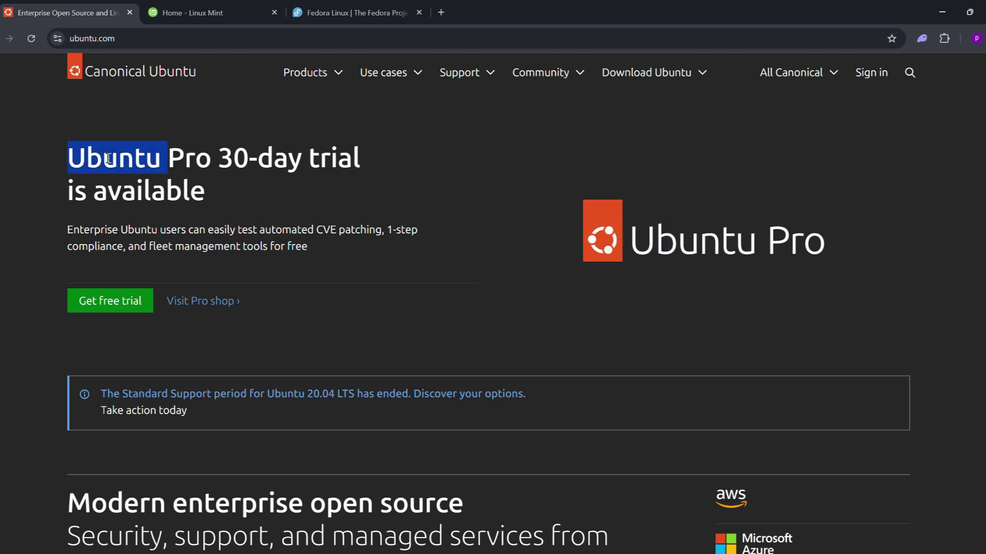
left_click(536, 216)
scroll(967, 367, "down", 2)
scroll(970, 339, "down", 2)
scroll(971, 336, "down", 5)
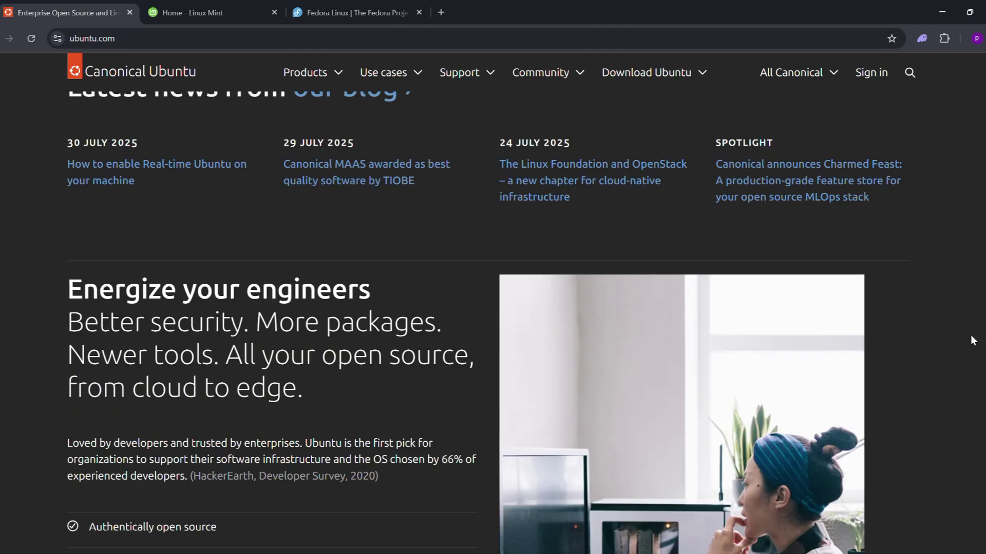
scroll(970, 337, "down", 1)
scroll(971, 336, "down", 3)
scroll(971, 336, "down", 5)
scroll(972, 339, "down", 1)
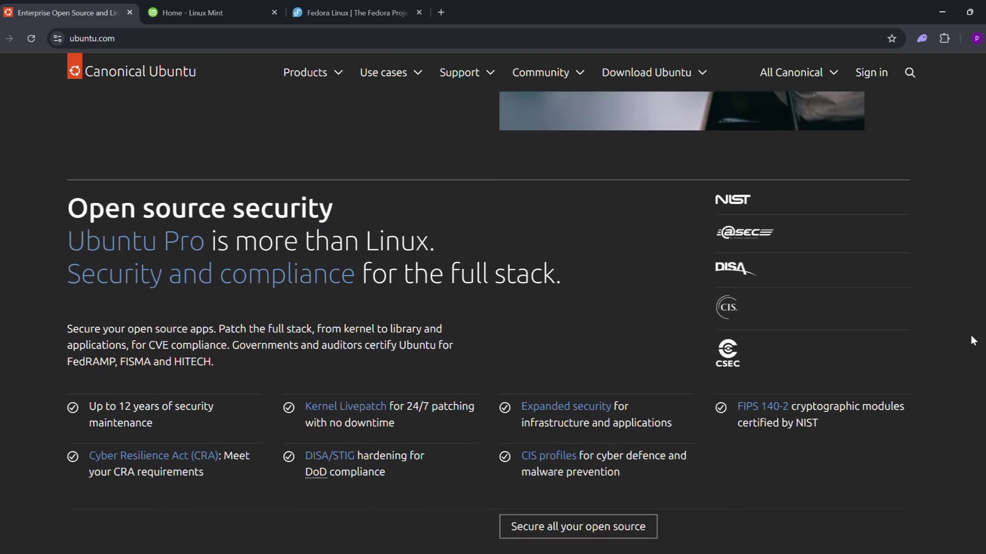
scroll(972, 340, "down", 5)
scroll(972, 340, "down", 1)
scroll(972, 340, "down", 1)
scroll(972, 339, "down", 2)
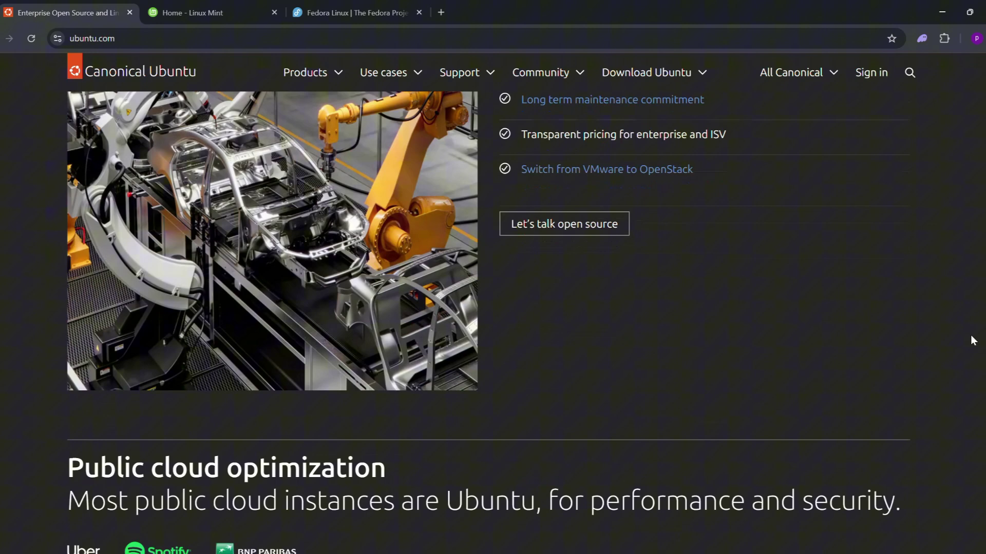
scroll(972, 340, "down", 1)
scroll(971, 339, "down", 2)
scroll(972, 340, "down", 1)
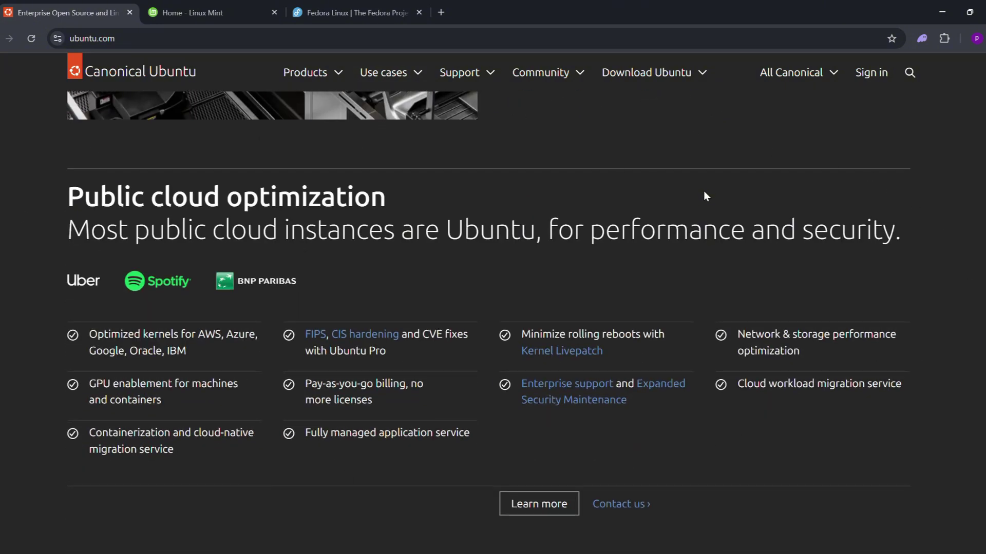
scroll(920, 337, "down", 1)
scroll(930, 371, "down", 2)
scroll(929, 370, "down", 2)
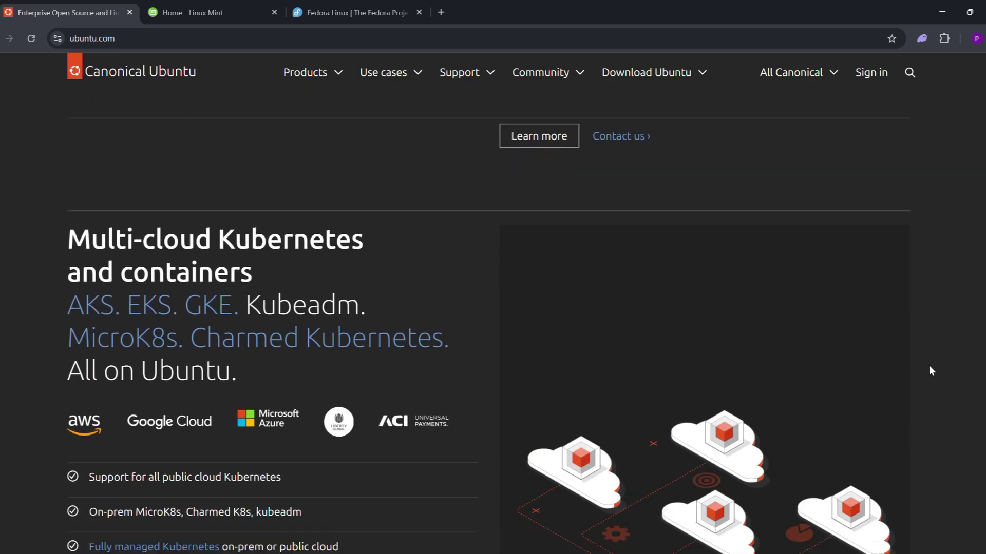
scroll(930, 371, "down", 1)
scroll(929, 370, "down", 5)
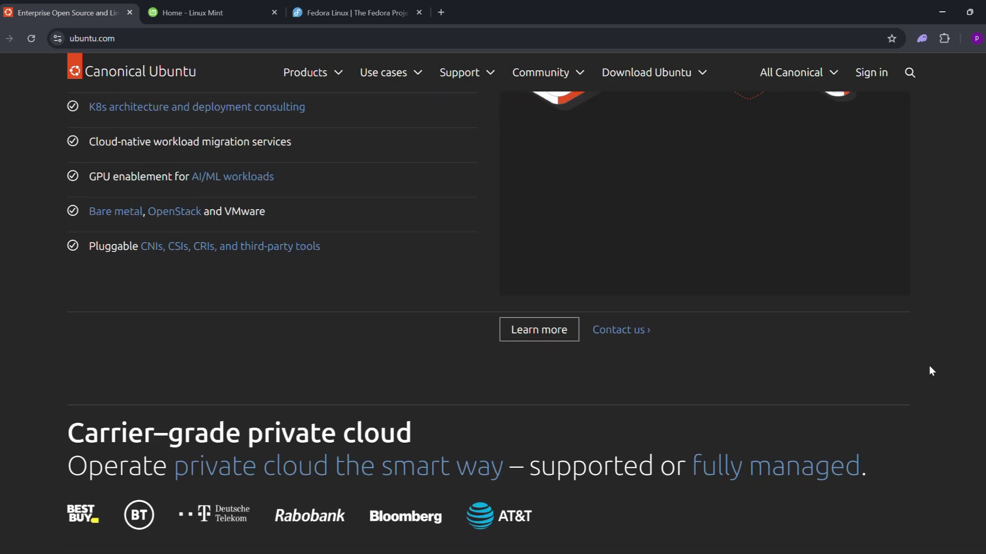
scroll(930, 370, "down", 2)
scroll(930, 371, "down", 5)
scroll(930, 370, "down", 1)
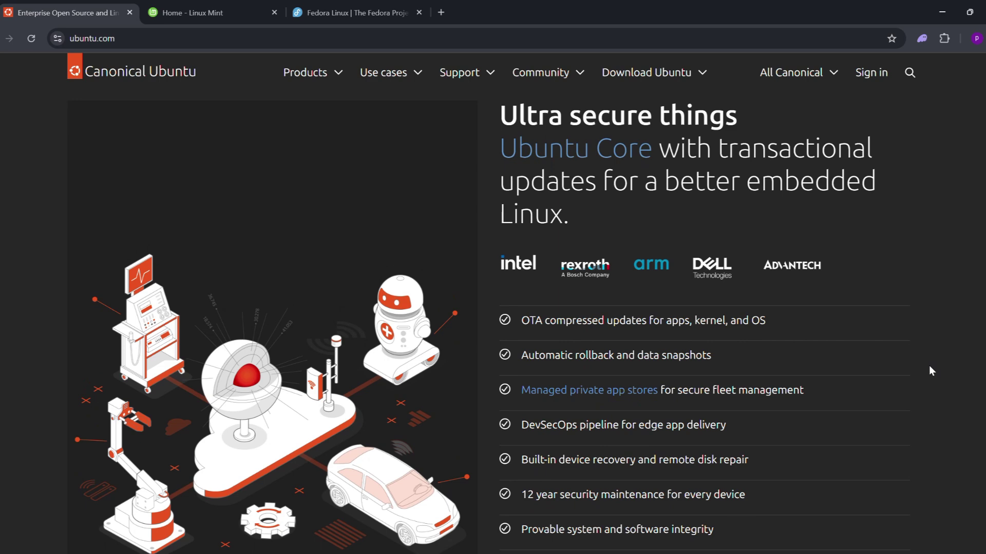
scroll(929, 370, "down", 5)
scroll(930, 371, "down", 4)
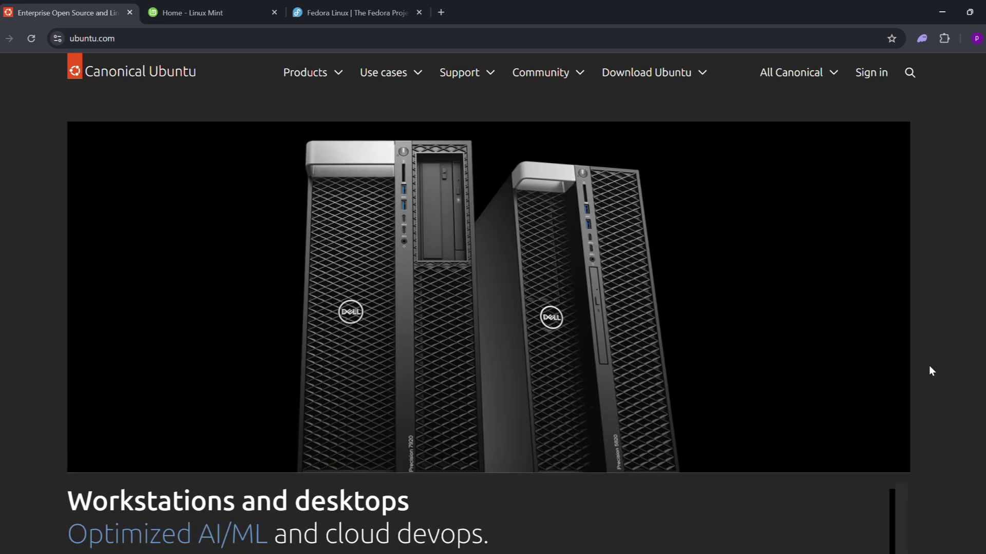
scroll(928, 370, "down", 3)
key("Home")
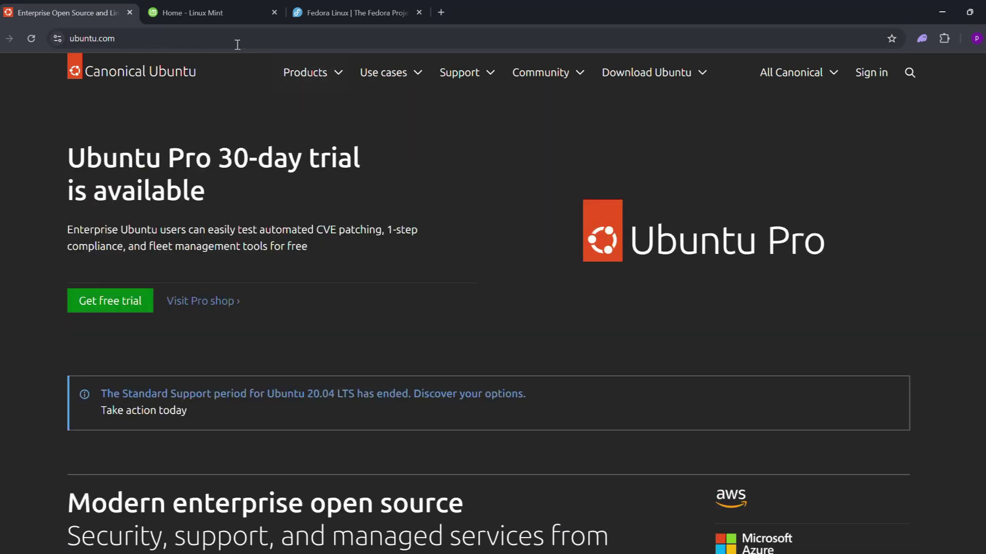
left_click(208, 17)
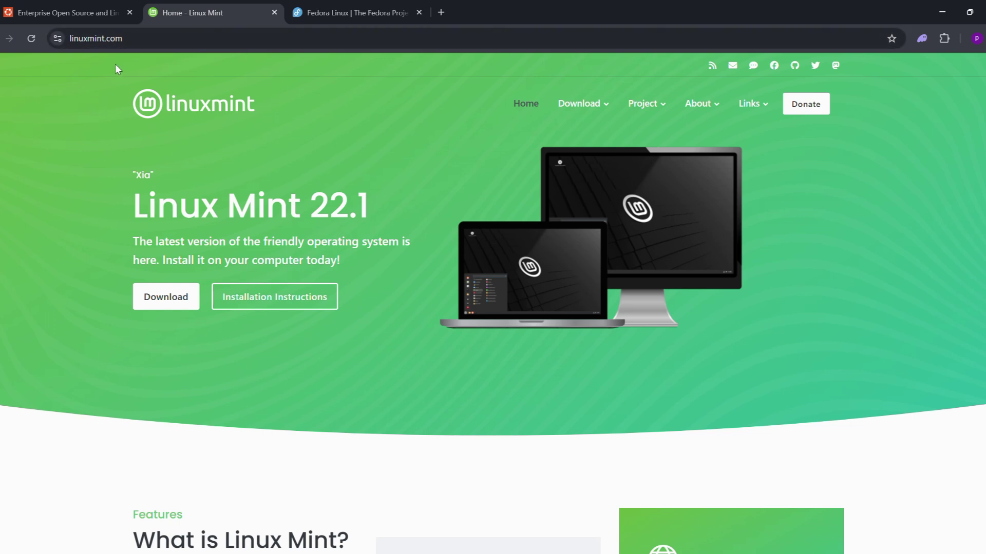
scroll(957, 311, "down", 2)
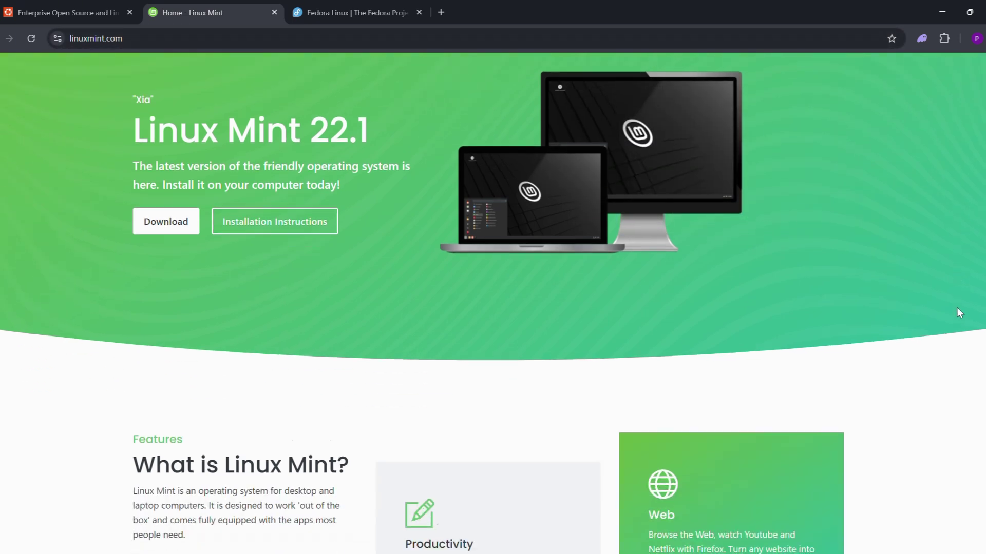
scroll(959, 313, "down", 2)
scroll(959, 314, "down", 2)
scroll(959, 314, "down", 2)
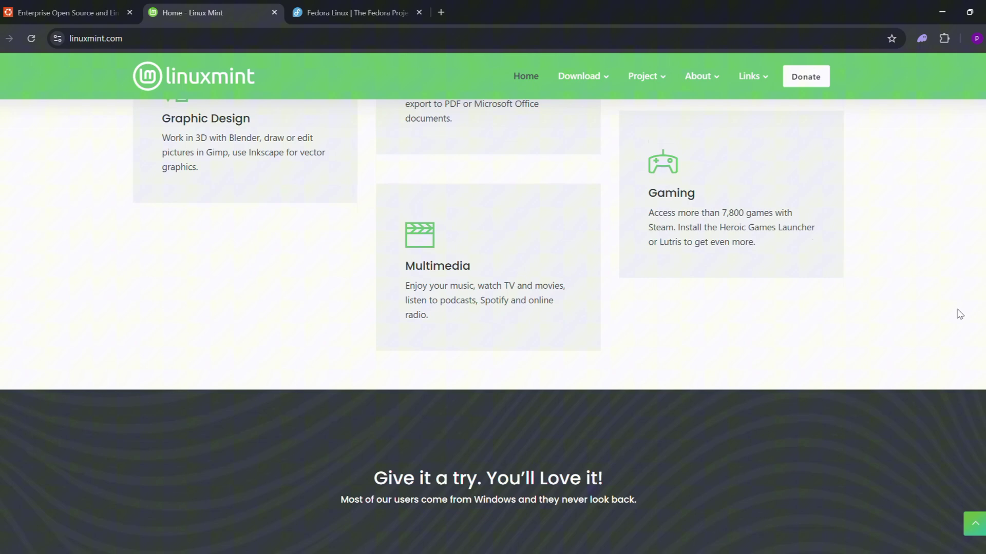
scroll(959, 314, "down", 1)
scroll(959, 313, "down", 4)
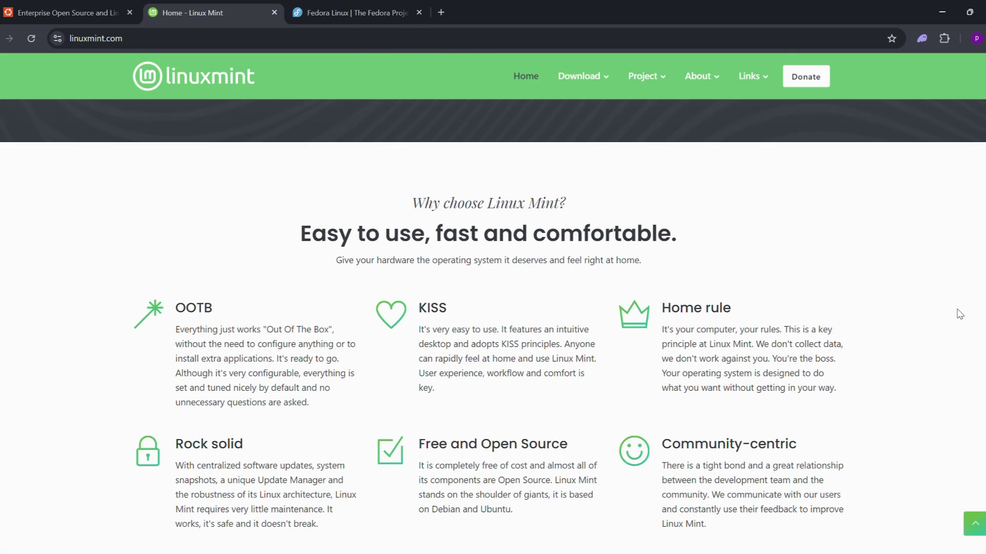
scroll(959, 313, "down", 4)
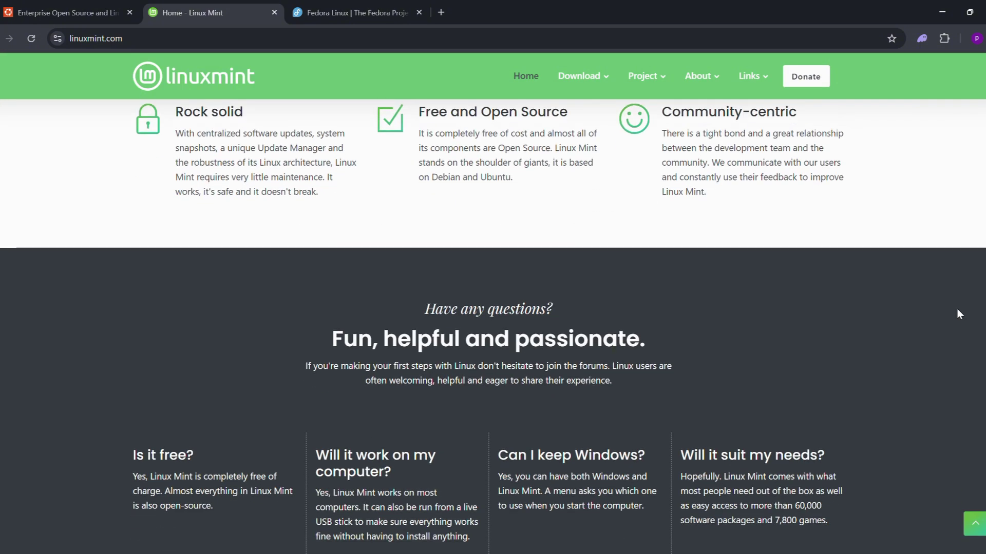
scroll(959, 313, "down", 5)
scroll(959, 314, "down", 1)
scroll(959, 314, "down", 3)
scroll(958, 313, "down", 1)
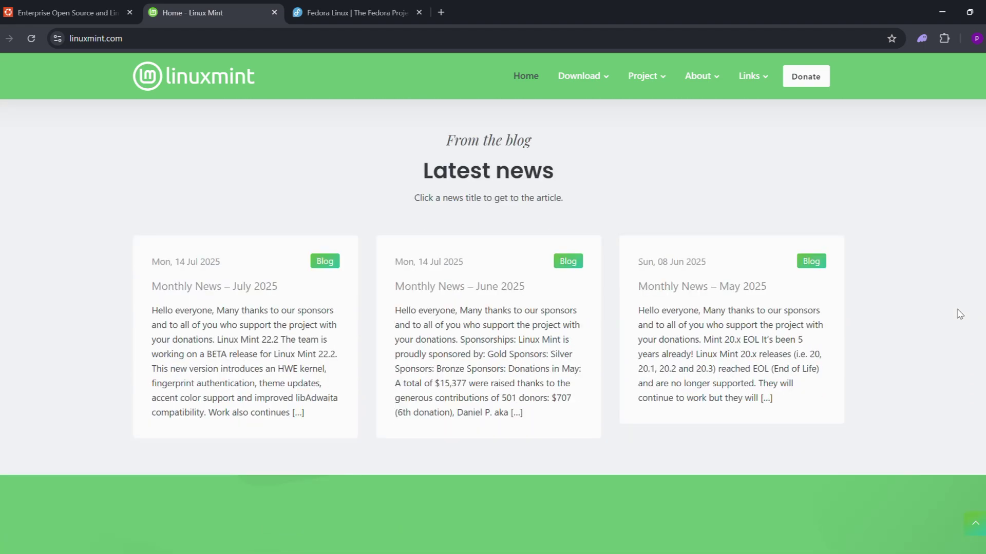
scroll(958, 313, "down", 5)
scroll(958, 314, "down", 1)
scroll(959, 313, "down", 2)
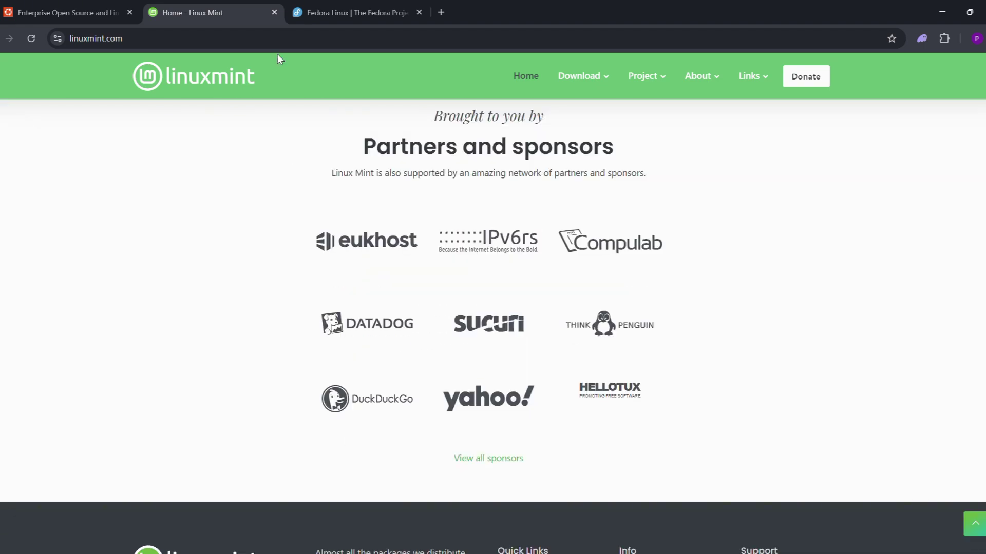
scroll(895, 212, "up", 15)
scroll(896, 211, "up", 5)
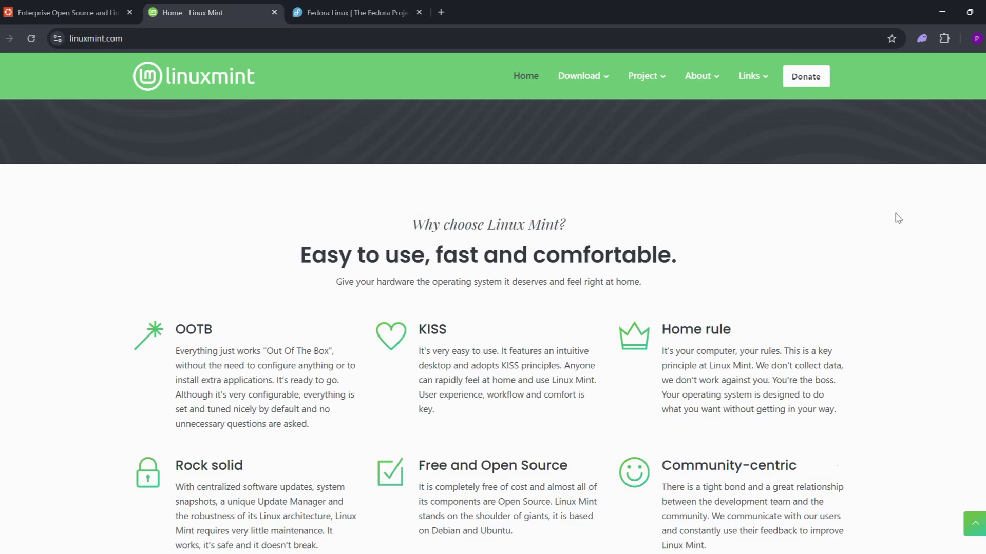
scroll(895, 215, "up", 8)
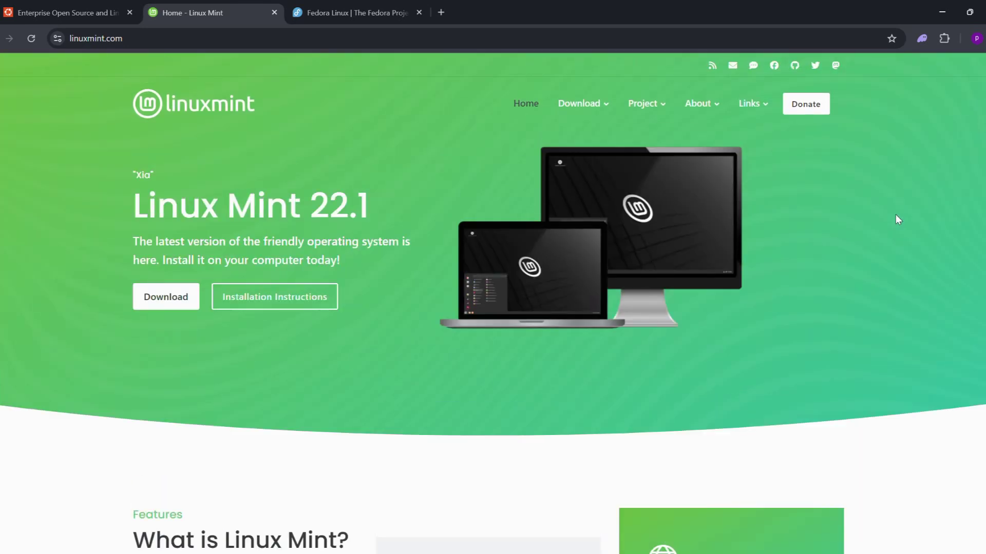
On the Fedora tab, return to the top and highlight the headline 'It's your Operating System.'.
left_click(335, 13)
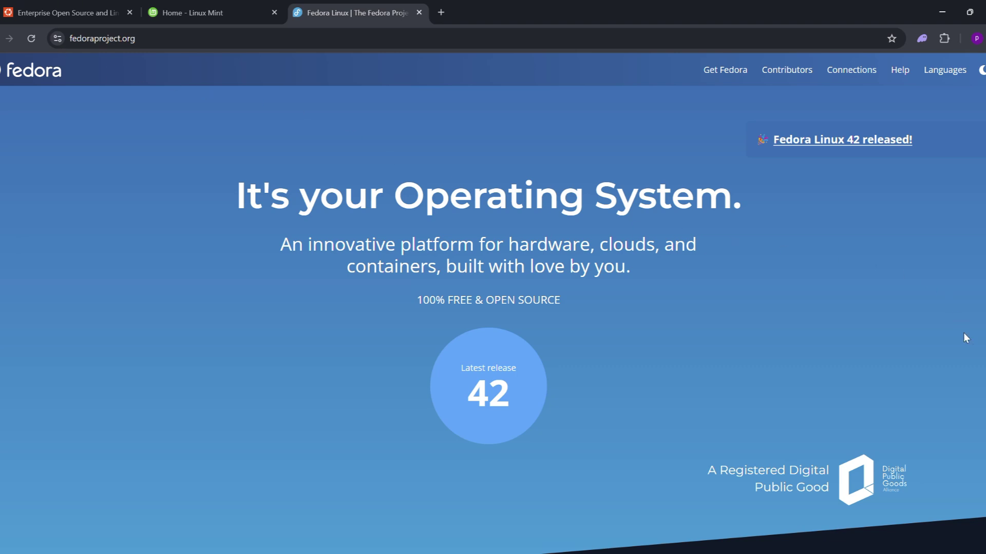
scroll(964, 337, "down", 2)
scroll(974, 355, "down", 4)
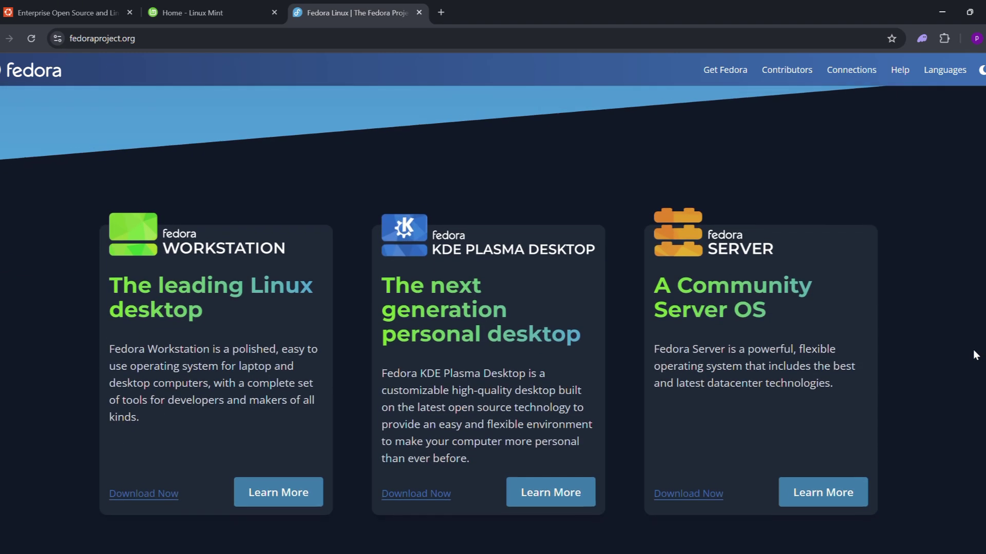
scroll(975, 355, "down", 3)
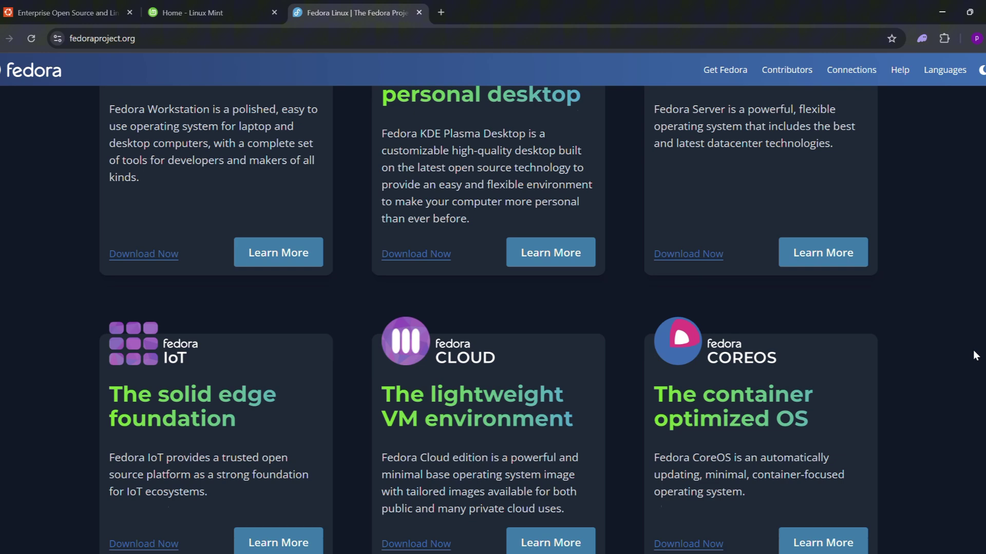
scroll(974, 355, "down", 1)
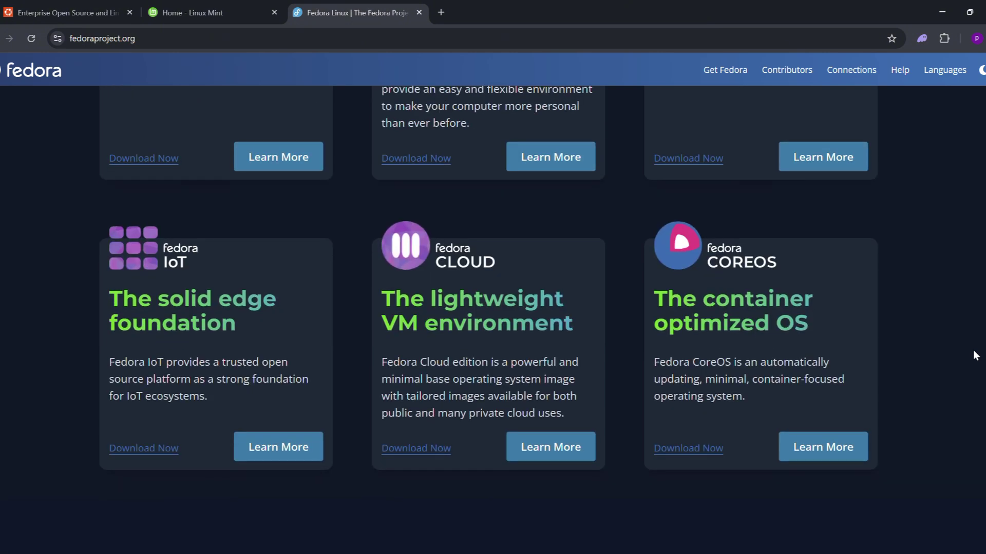
scroll(974, 355, "down", 3)
scroll(976, 357, "down", 2)
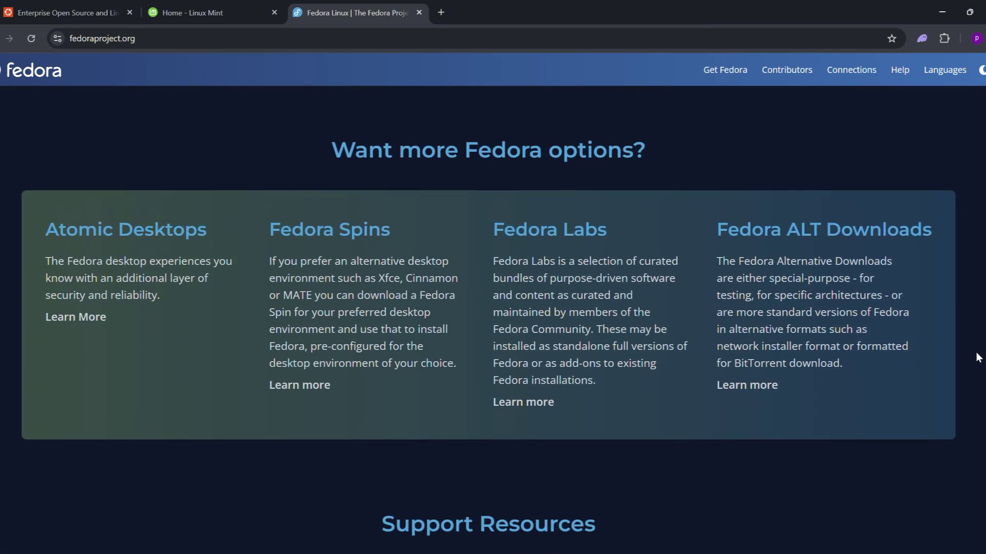
scroll(977, 358, "down", 2)
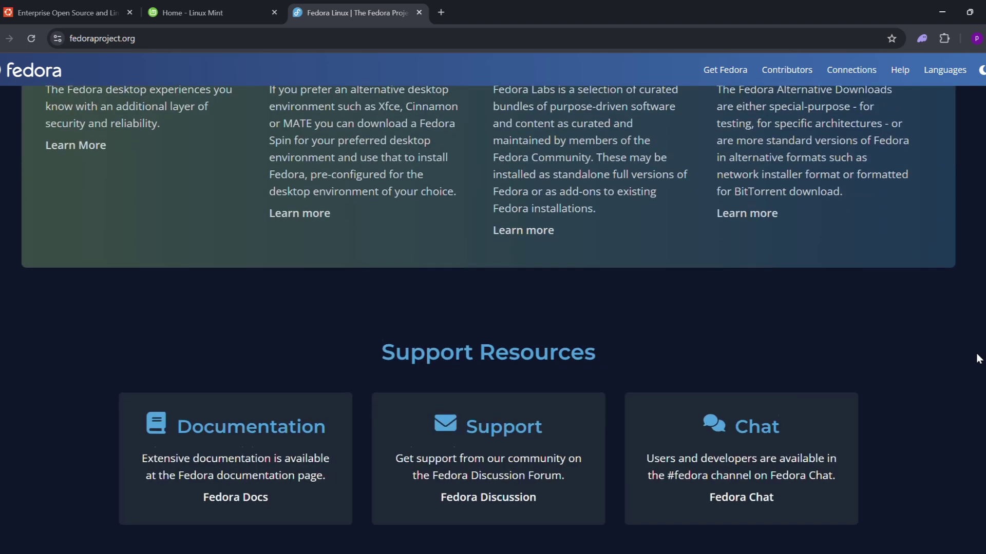
scroll(976, 359, "down", 3)
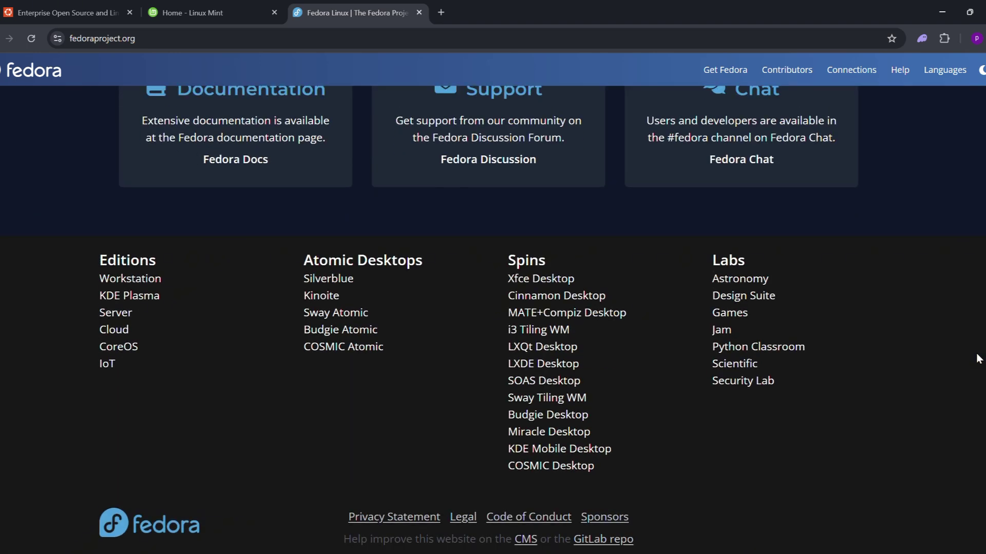
key("Home")
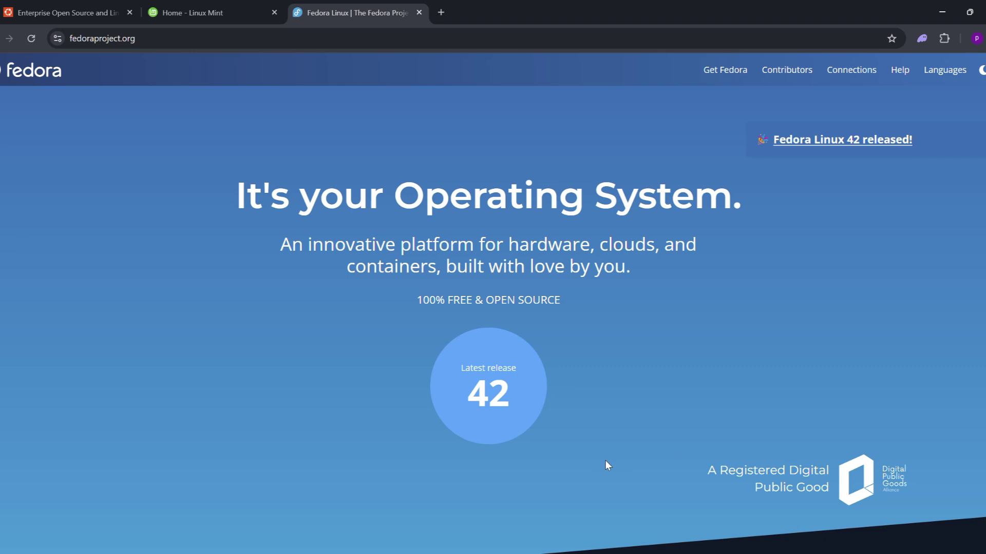
left_click_drag(207, 193, 756, 204)
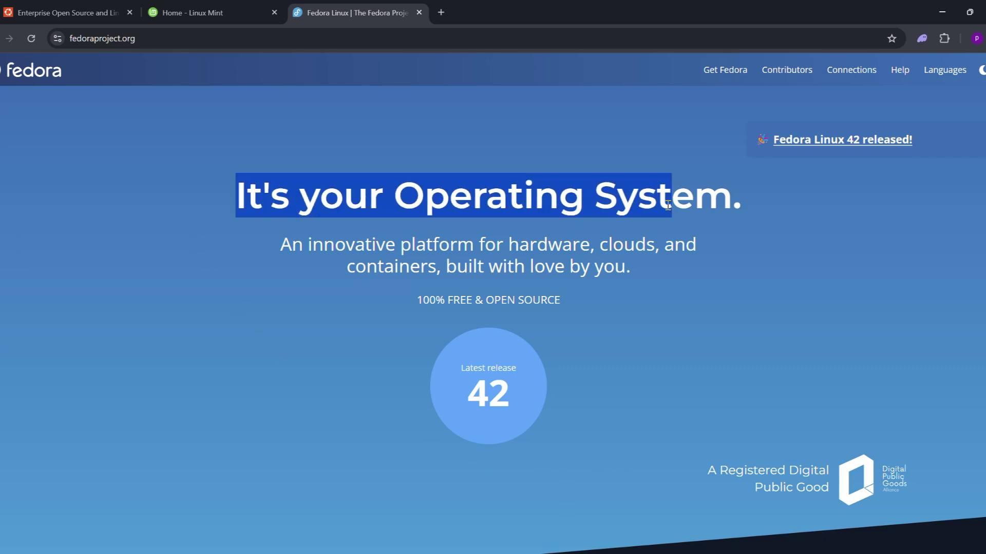
left_click(947, 279)
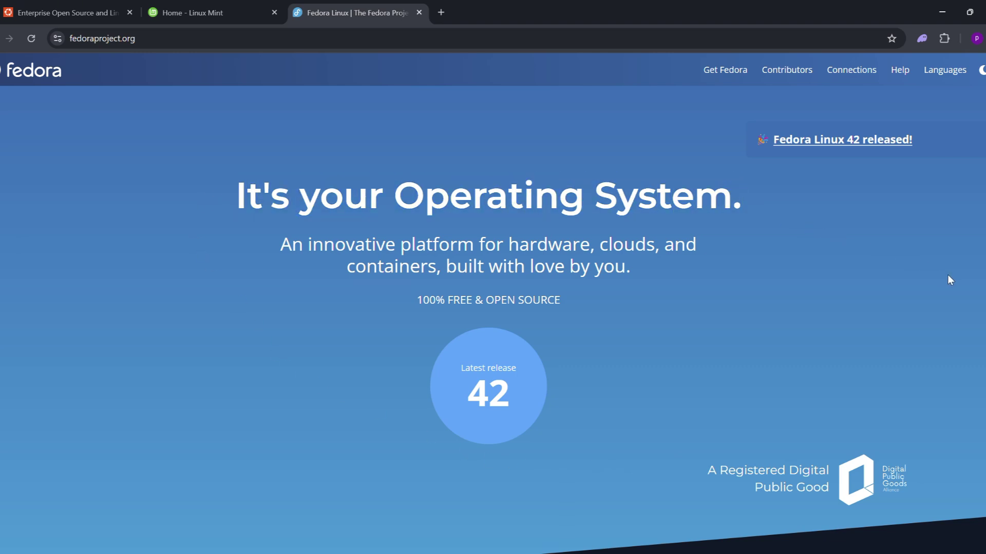